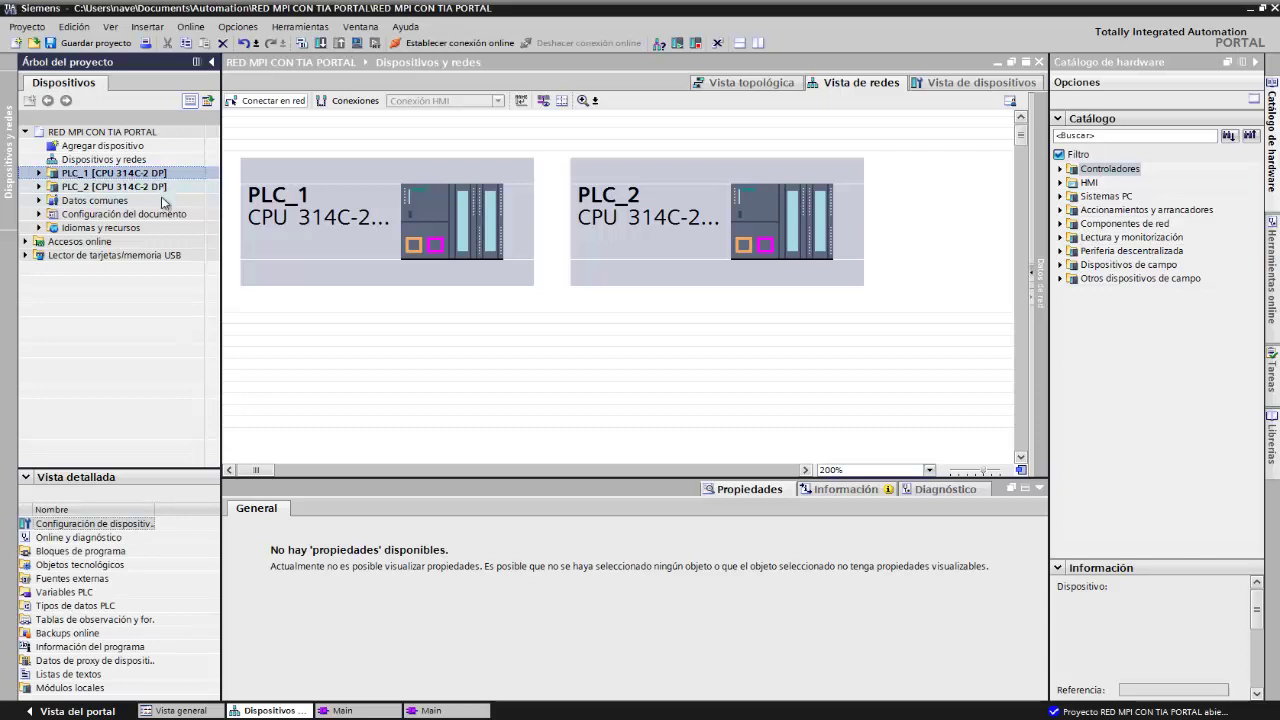
Show the interface addresses of PLC_1 and PLC_2 in the network view, inspect the MPI addresses, and hide them again
left_click(340, 253)
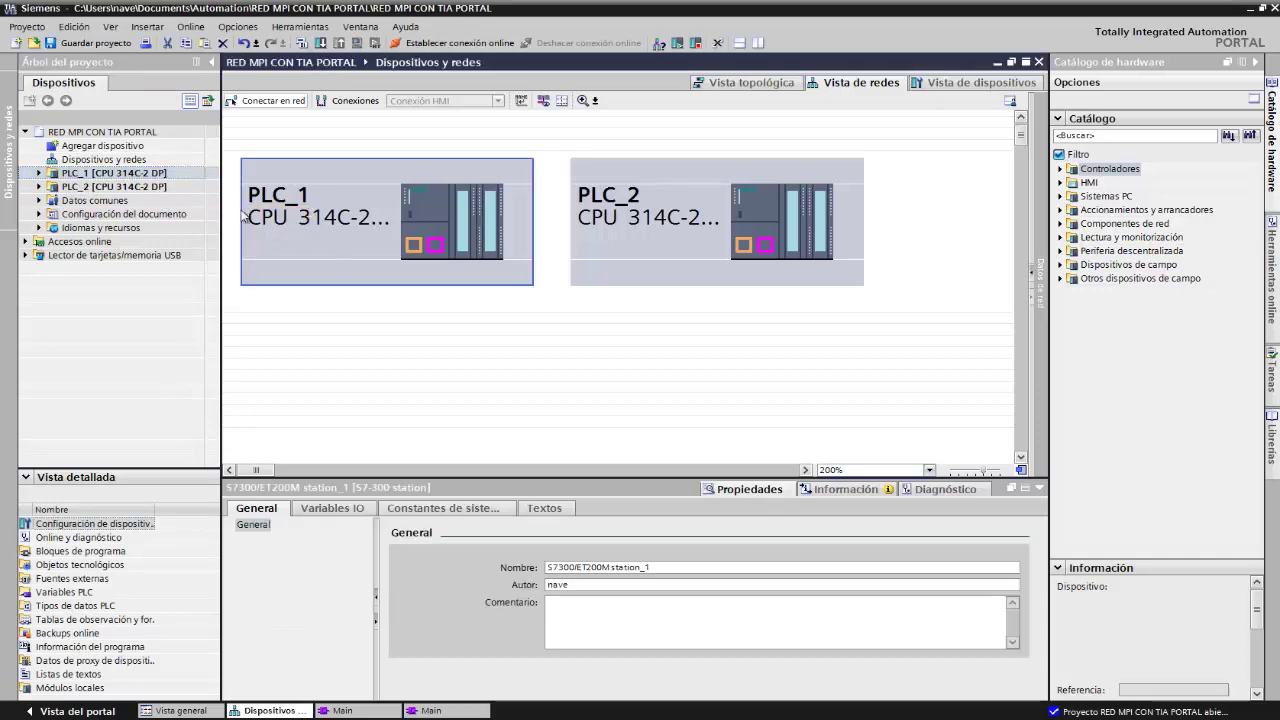
left_click(679, 254)
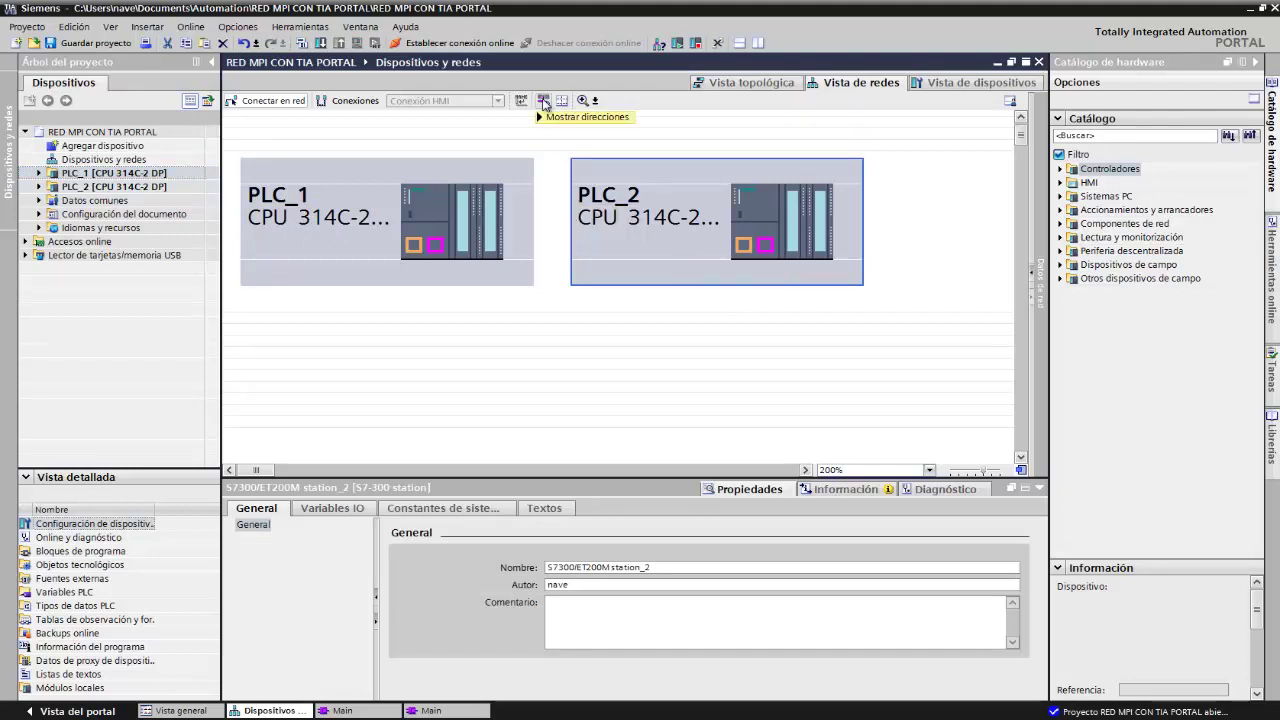
left_click(543, 101)
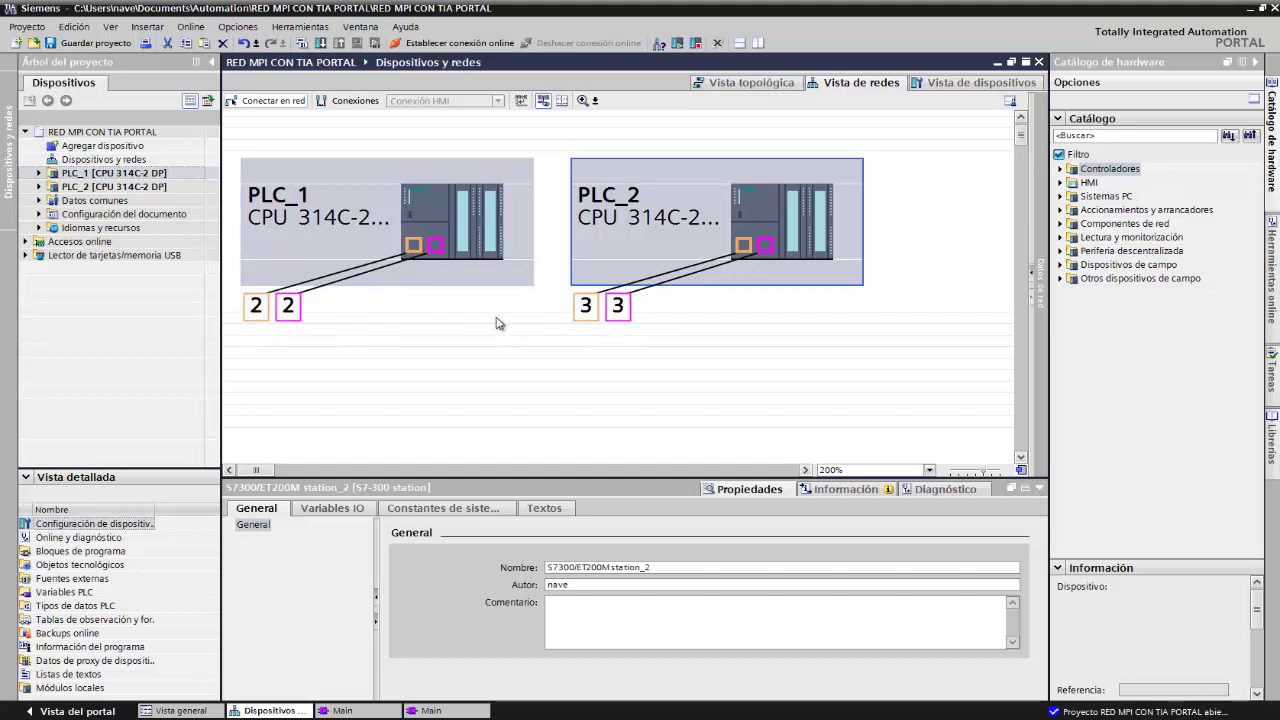
left_click(592, 313)
left_click(259, 312)
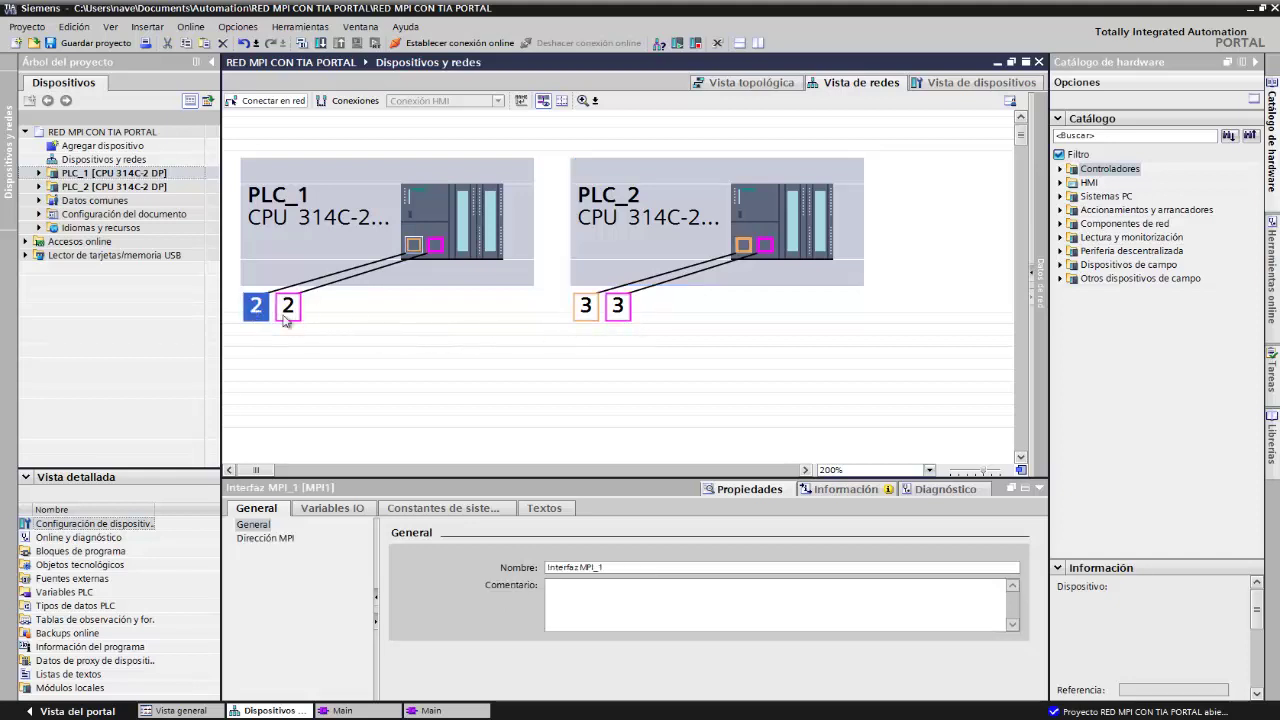
left_click(545, 104)
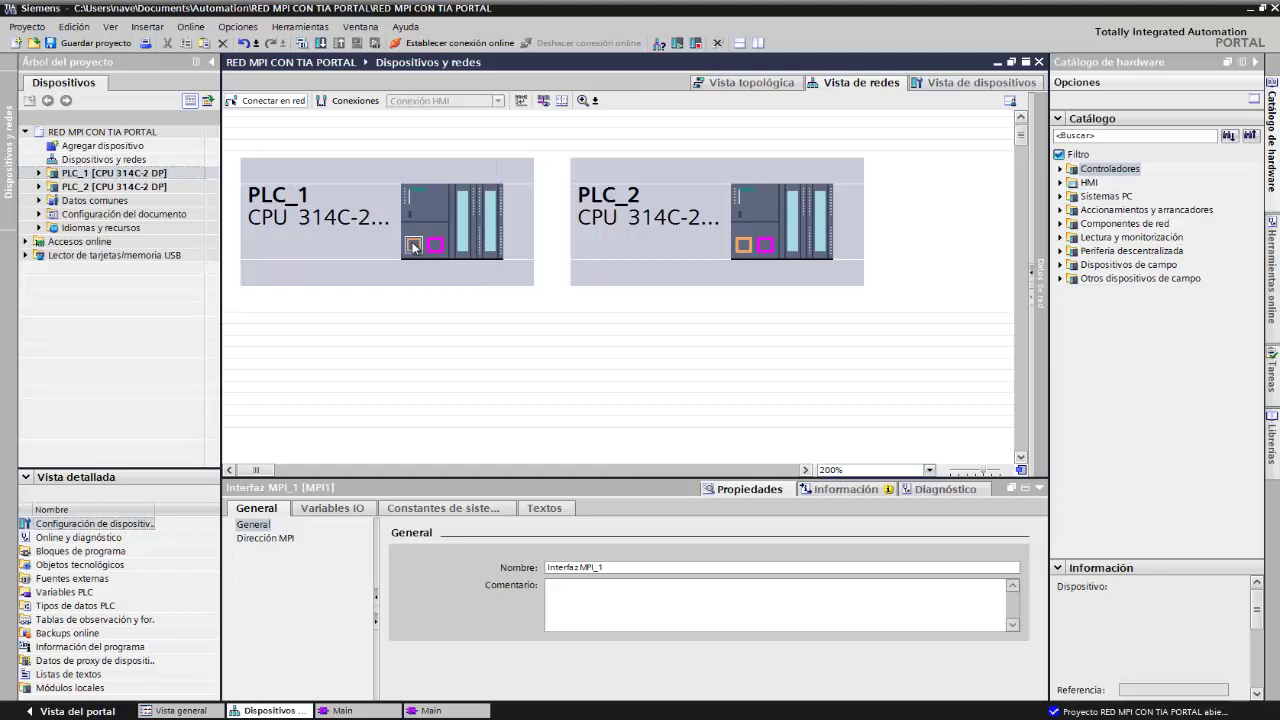
Try linking the MPI ports of PLC_1 and PLC_2 directly in the network view and delete the resulting MPI_1 subnet
left_click_drag(414, 246, 752, 256)
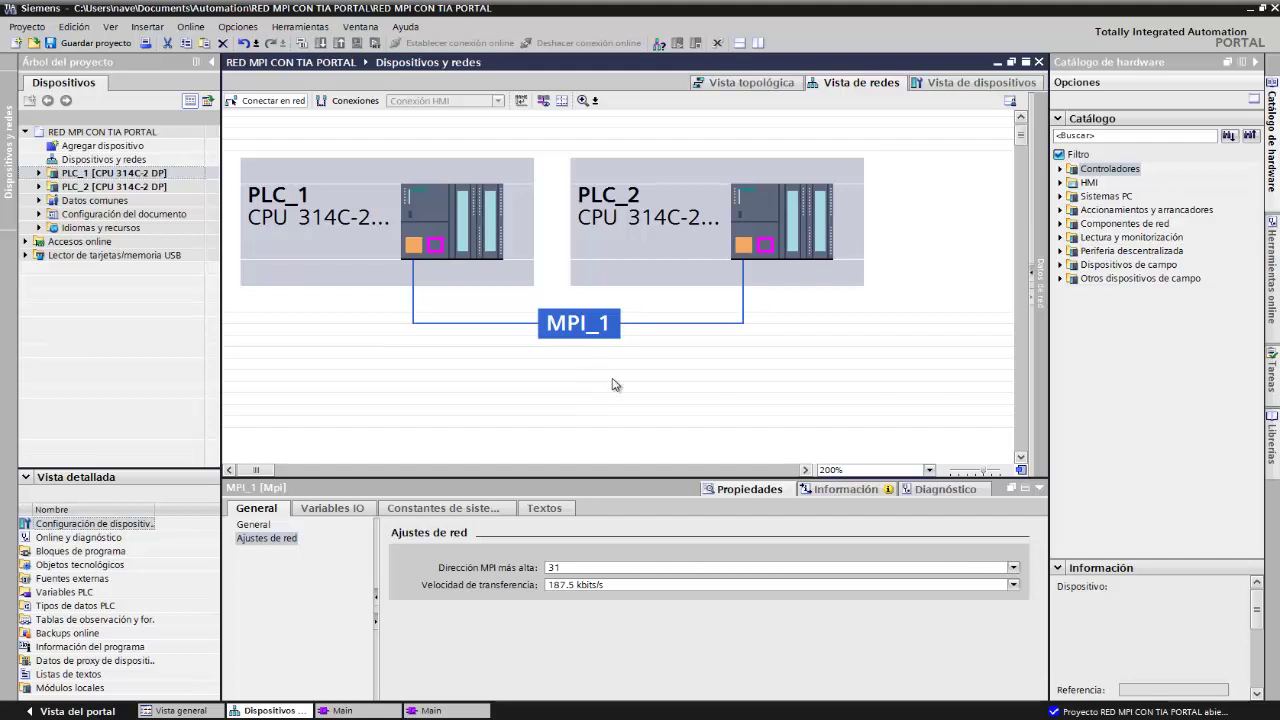
left_click(570, 382)
left_click(578, 327)
key("Delete")
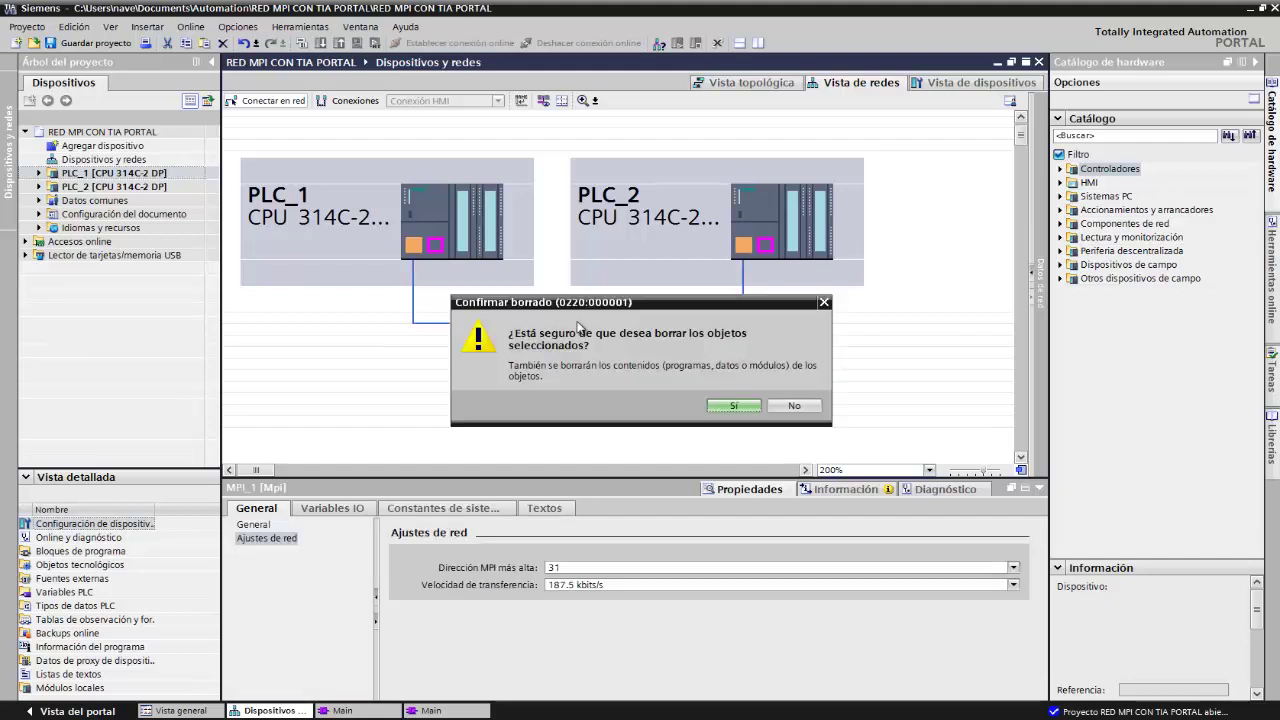
left_click(733, 405)
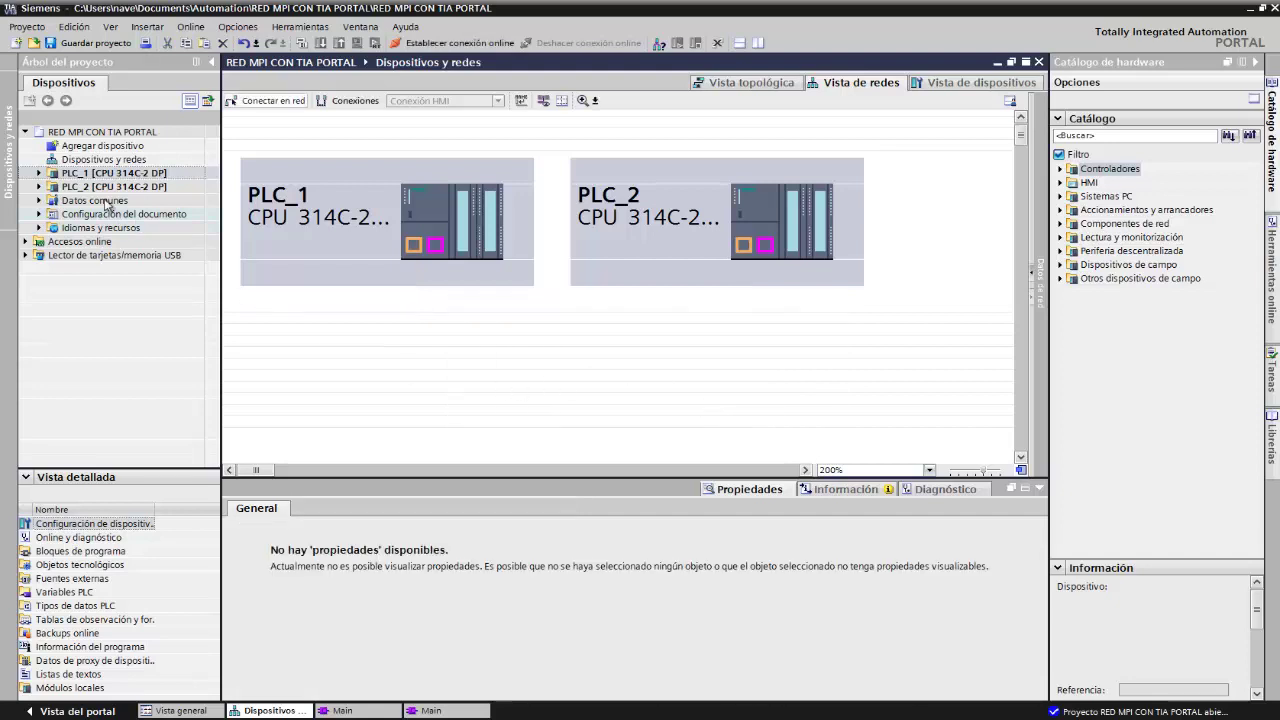
Open the device configuration of PLC_1 and add a new subnet to its MPI interface
left_click(39, 173)
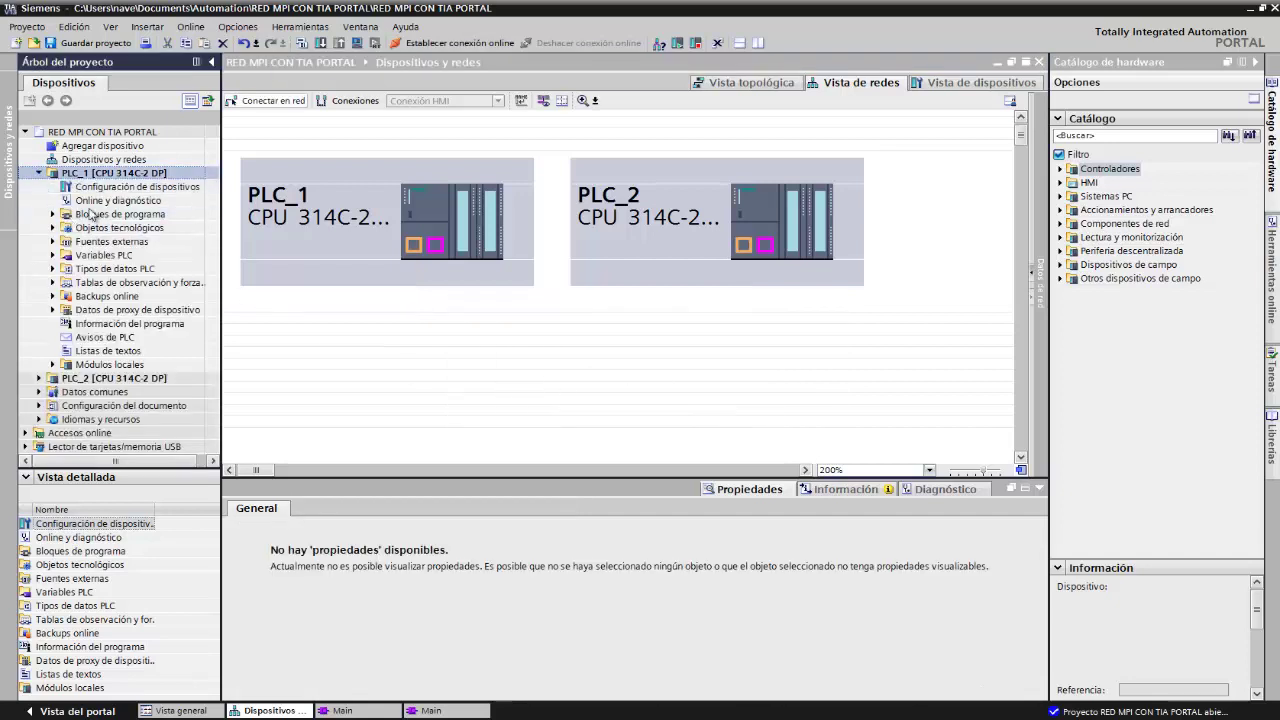
double_click(92, 188)
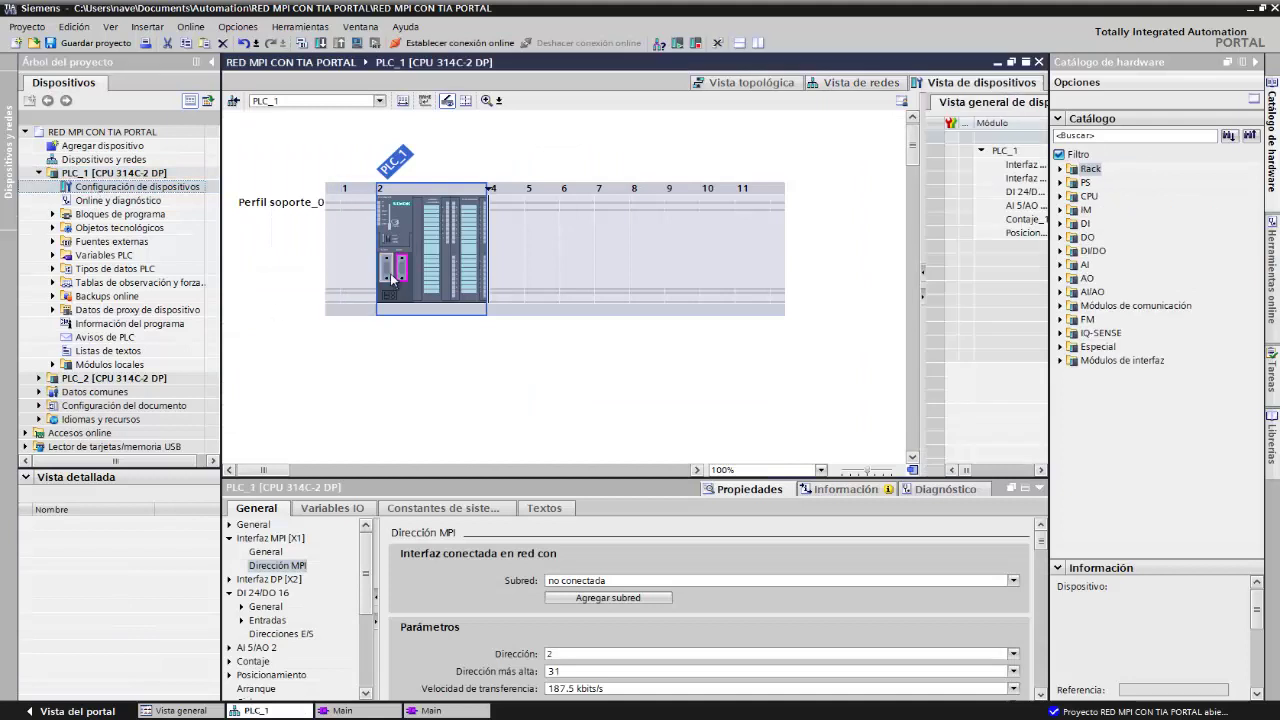
left_click(392, 278)
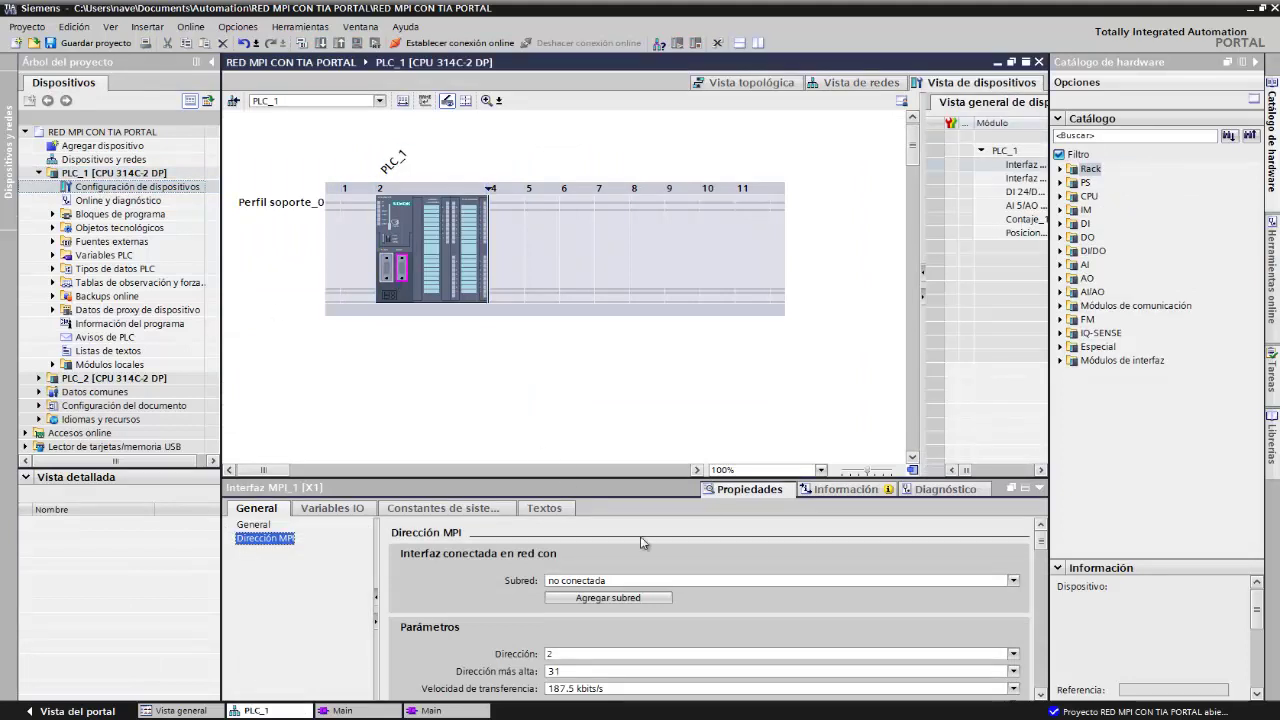
left_click(656, 581)
left_click(650, 593)
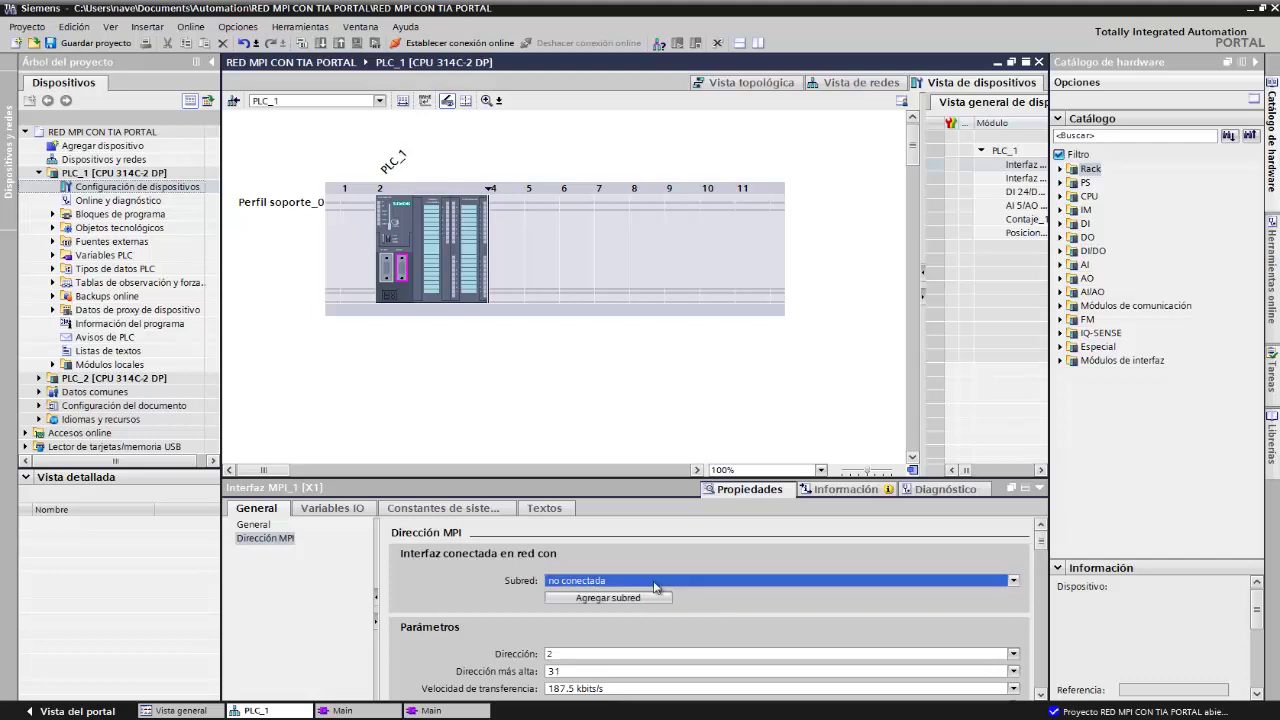
left_click(632, 599)
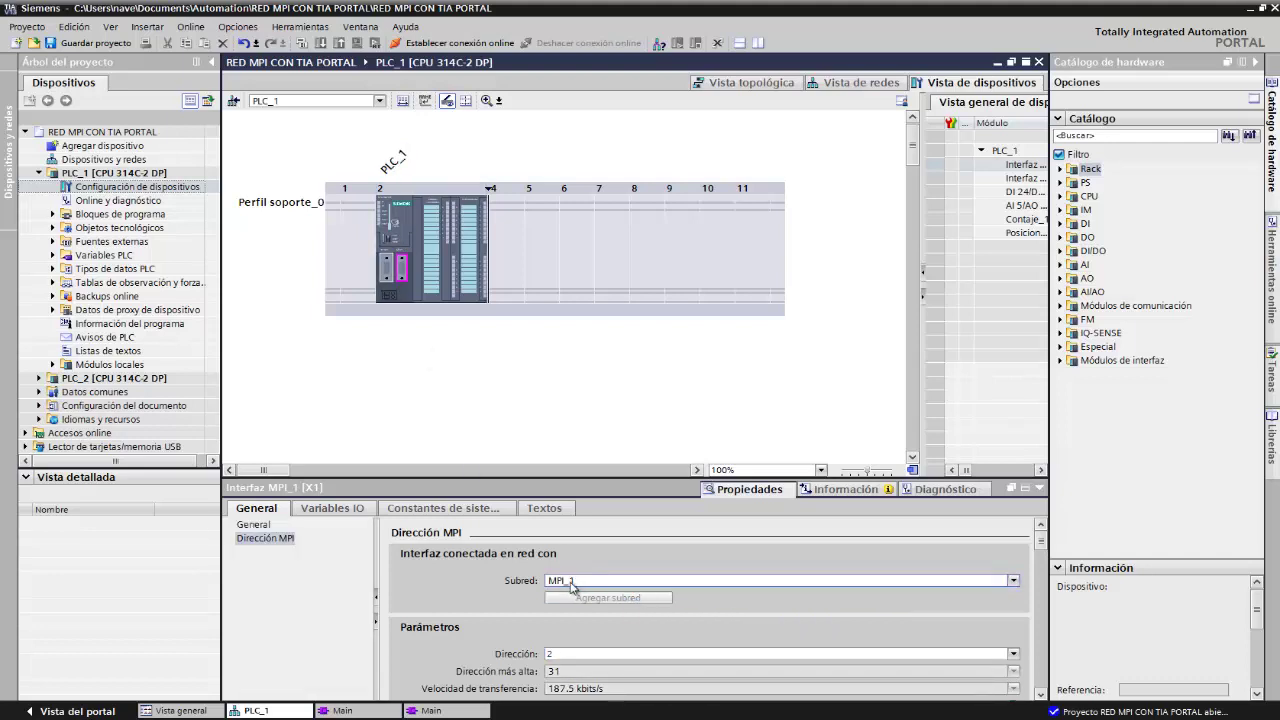
Open the device configuration of PLC_2 and assign its MPI interface to the MPI_1 subnet
left_click(40, 174)
left_click(39, 187)
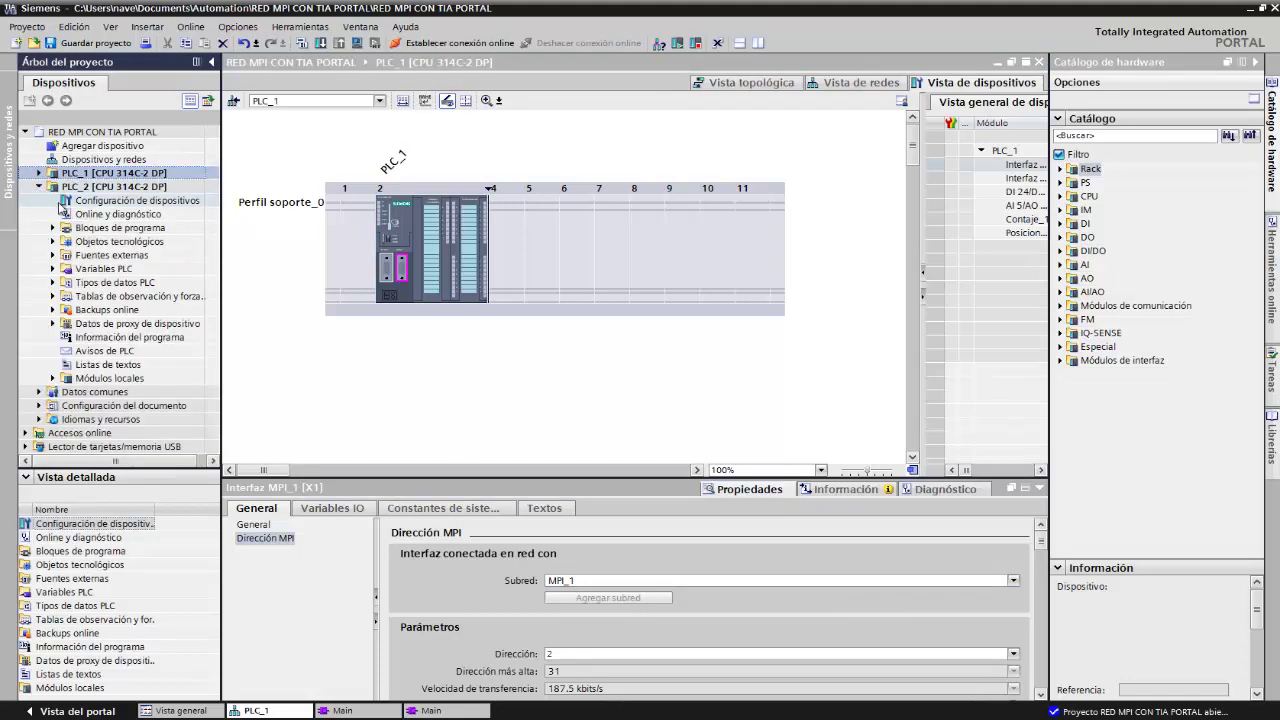
double_click(100, 201)
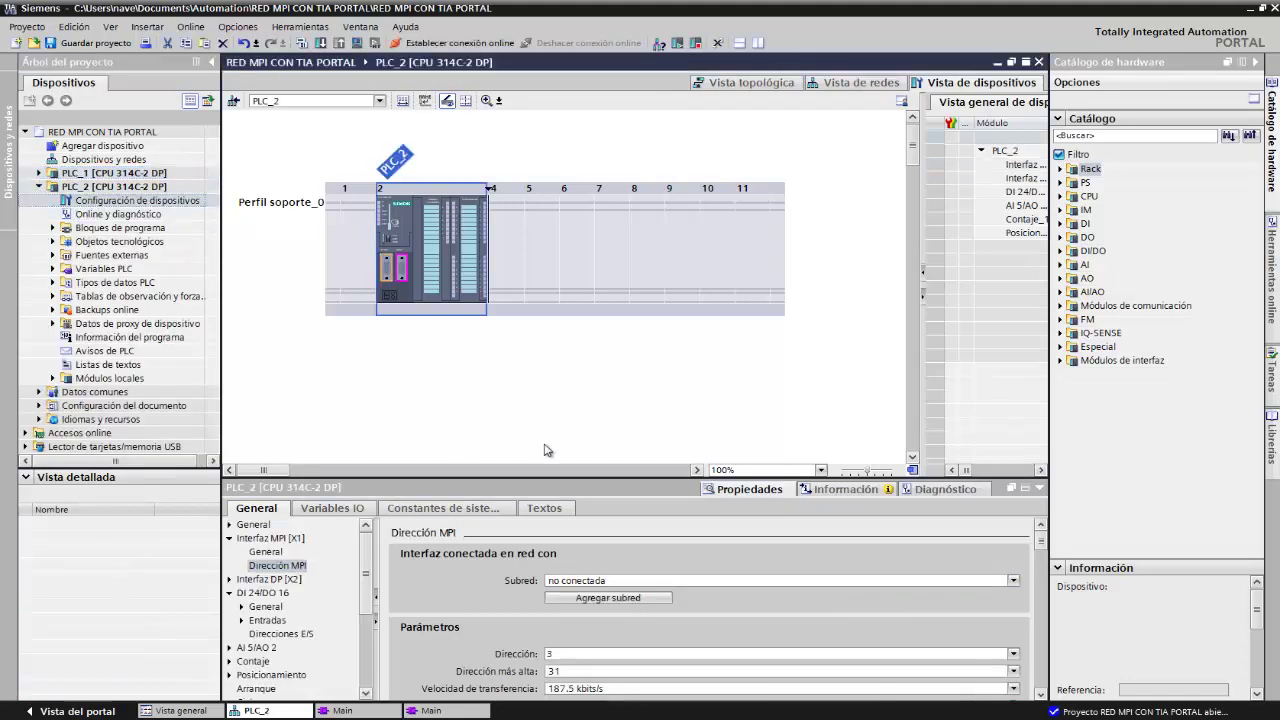
left_click(646, 581)
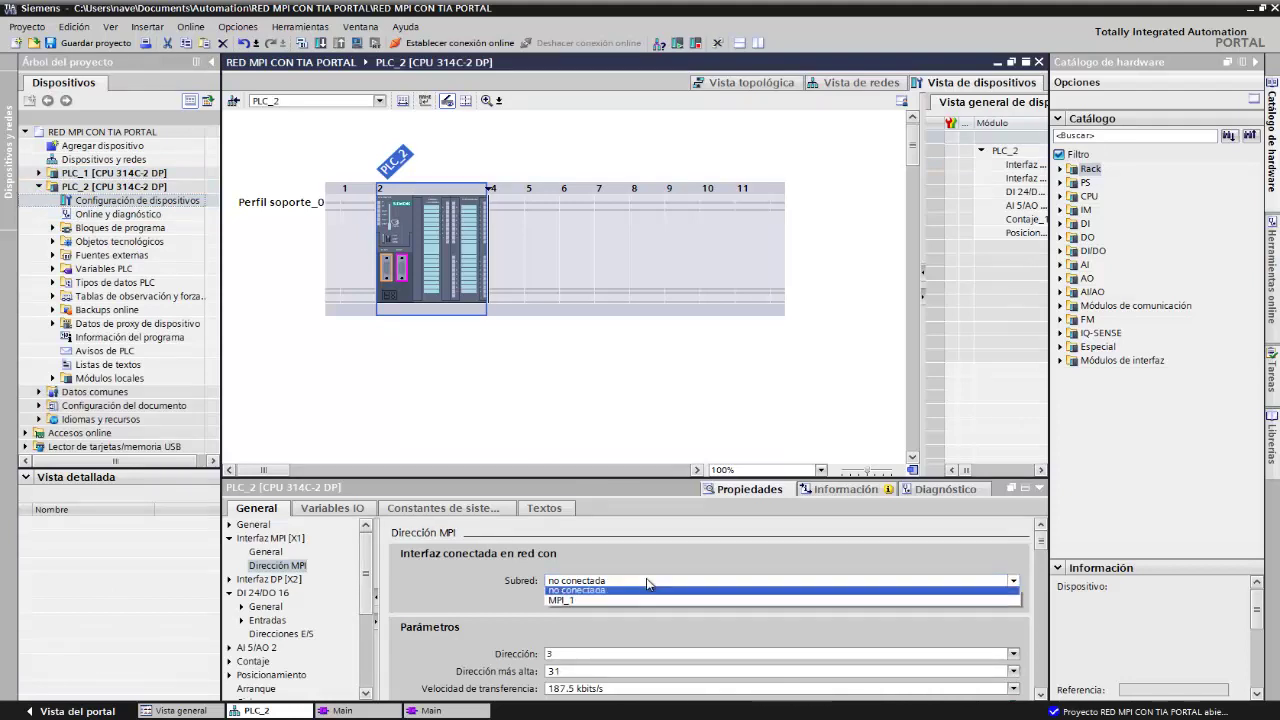
left_click(564, 604)
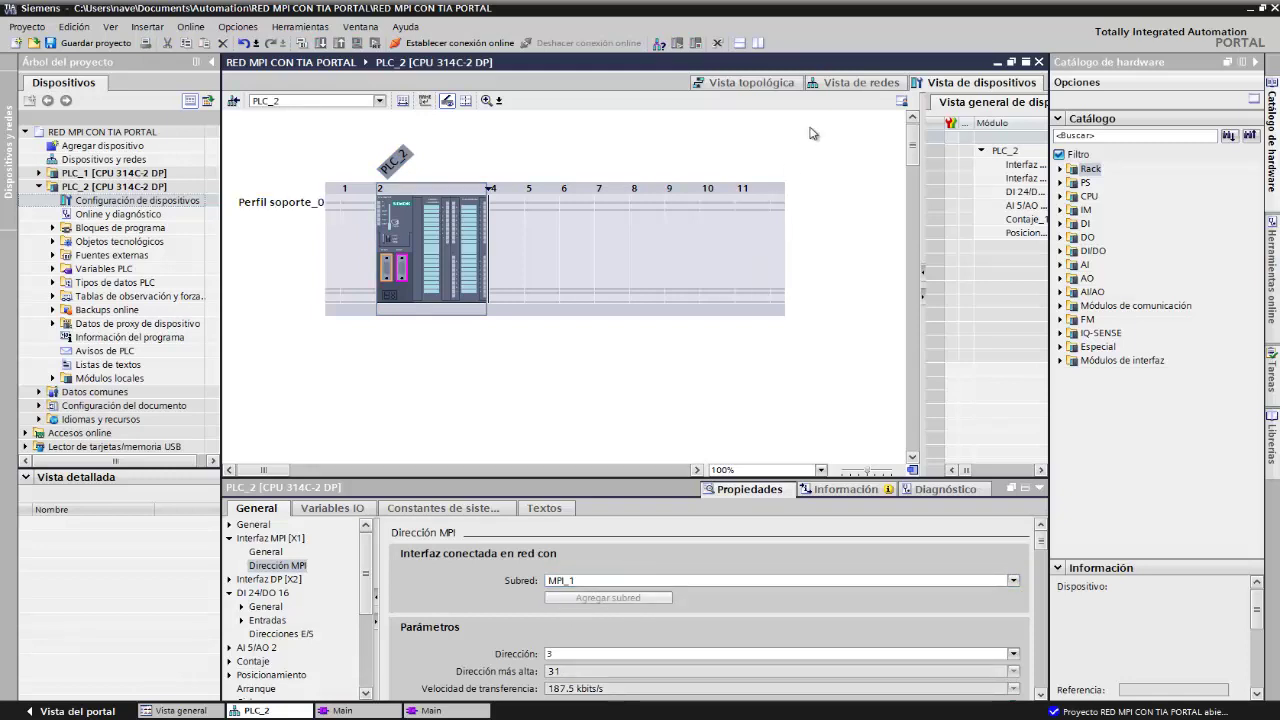
Return to the network view and choose 187.5 kbits/s as the transfer rate of the MPI_1 subnet
left_click(846, 84)
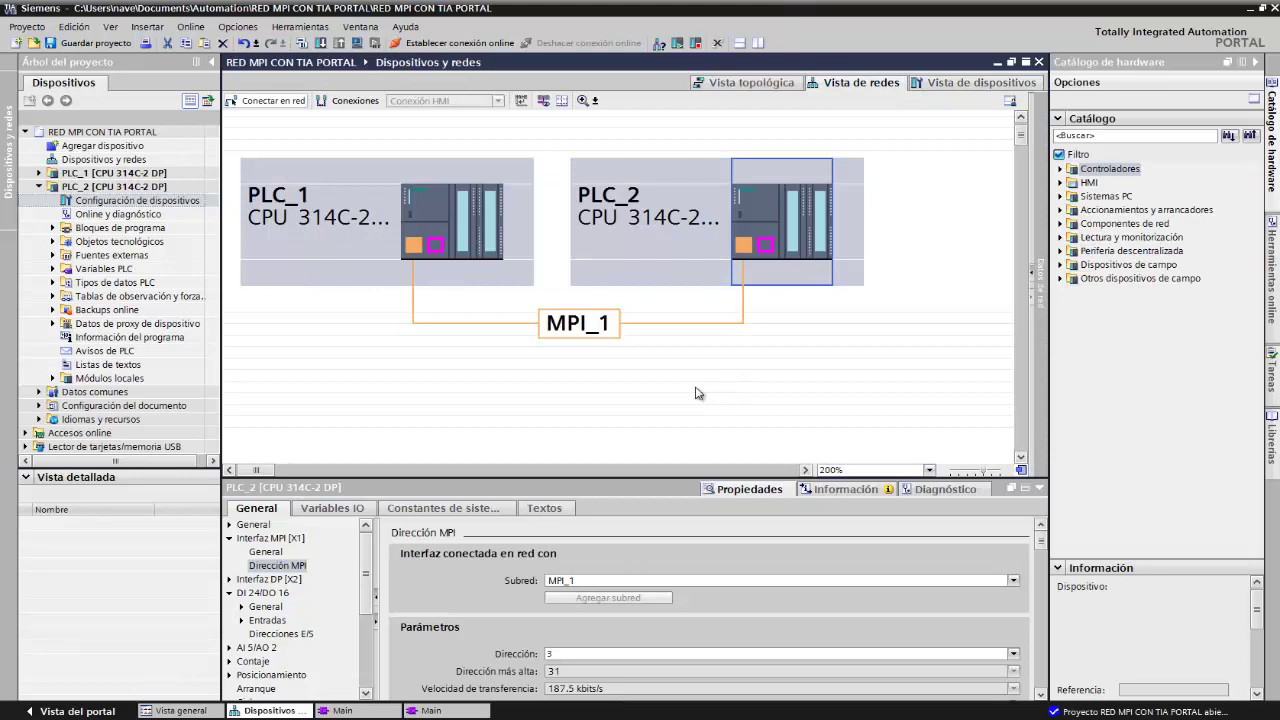
left_click(583, 337)
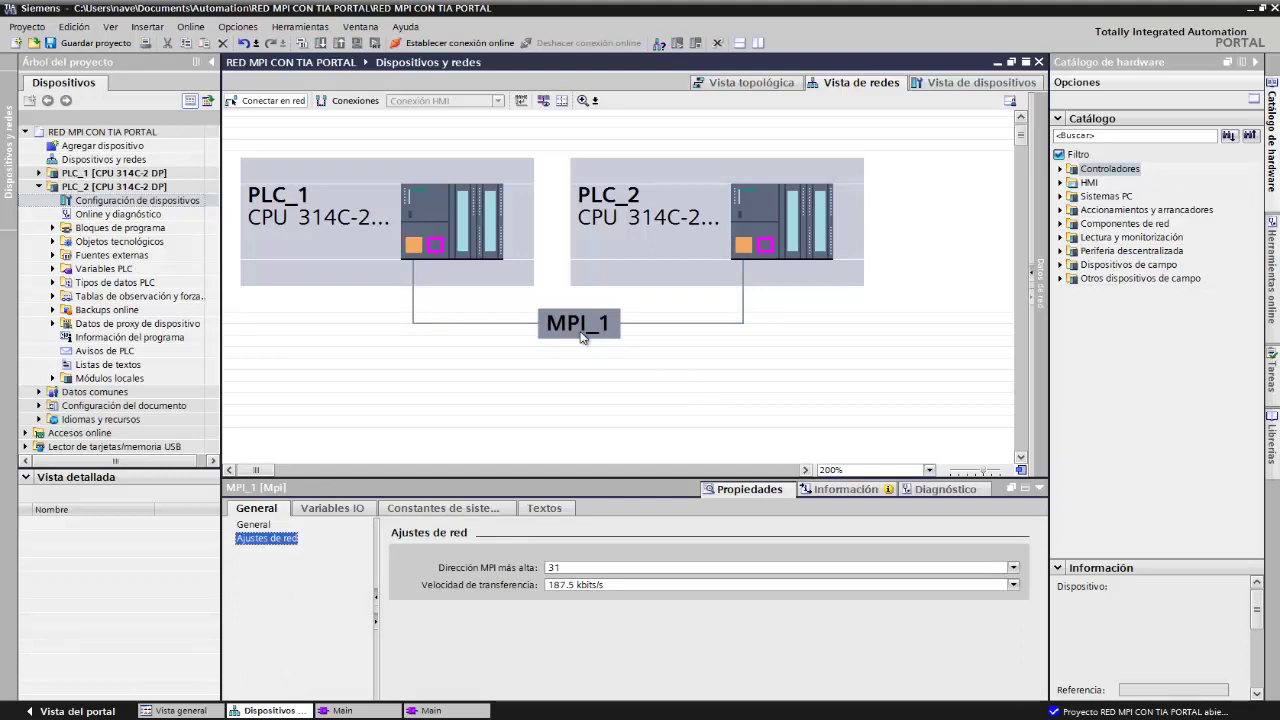
left_click(636, 586)
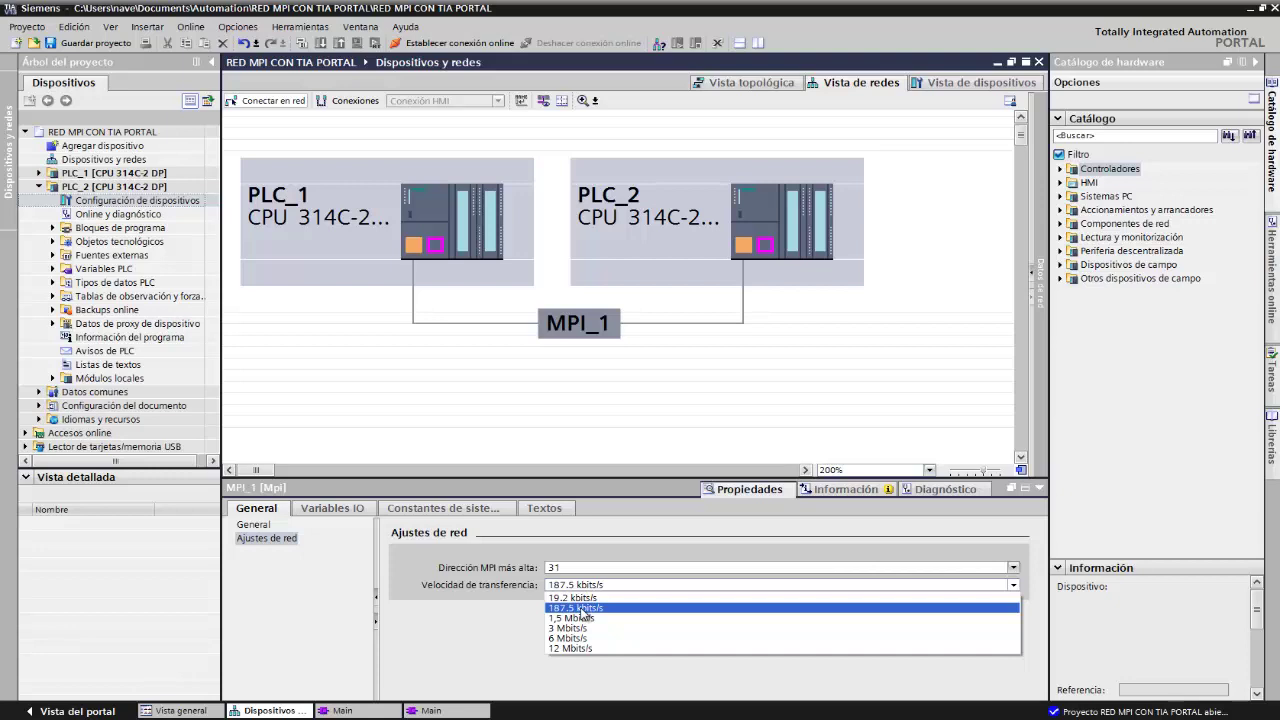
left_click(583, 609)
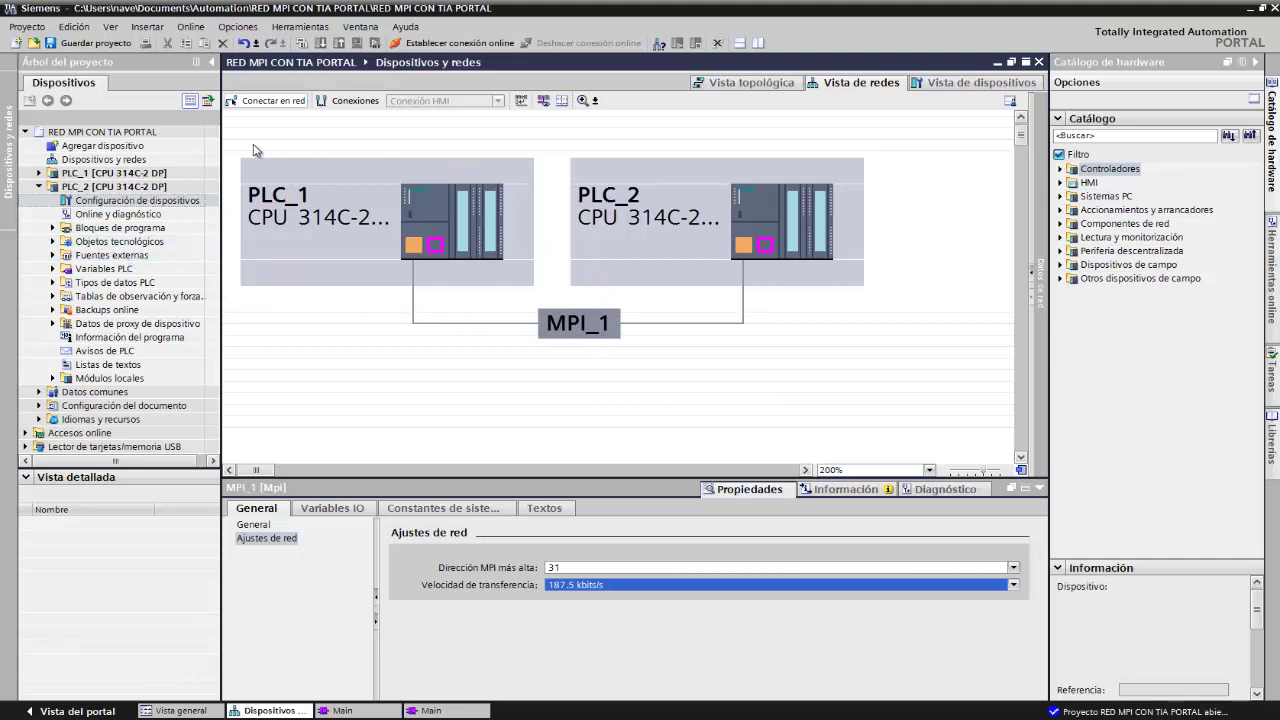
Open the Main [OB1] program block of PLC_1 and collapse the properties area to enlarge the ladder editor
left_click(40, 191)
left_click(40, 188)
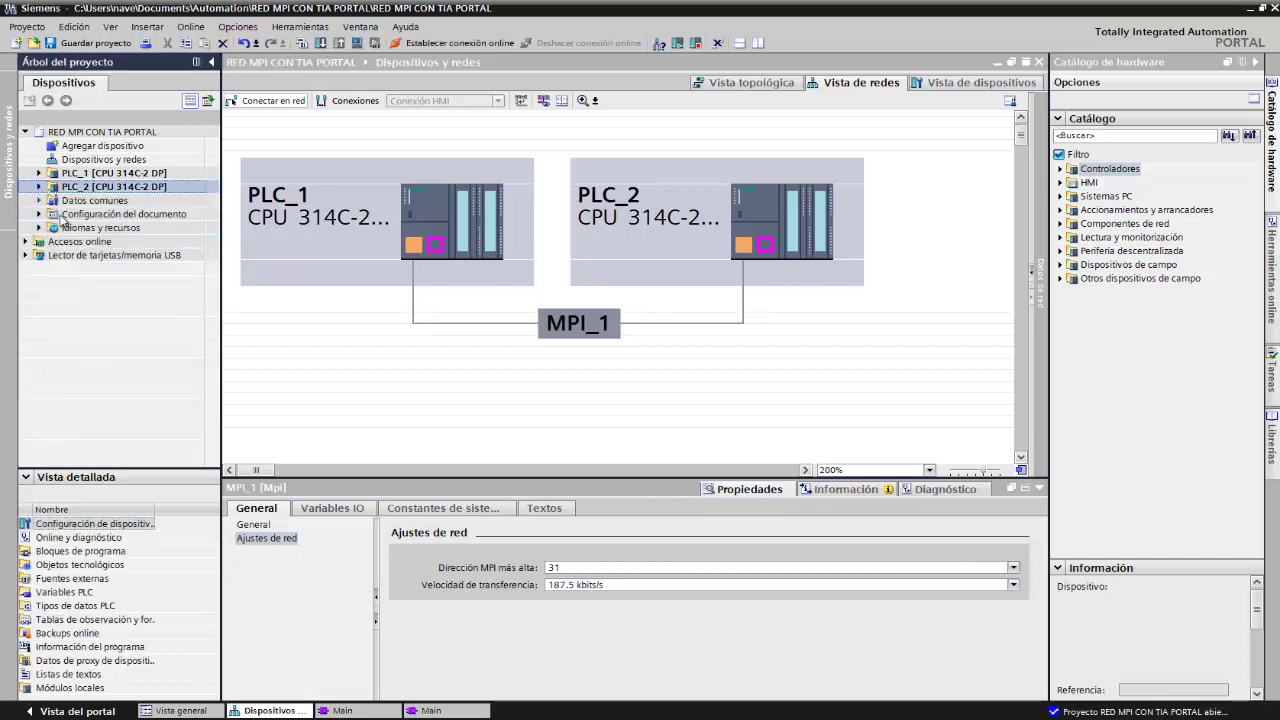
left_click(39, 174)
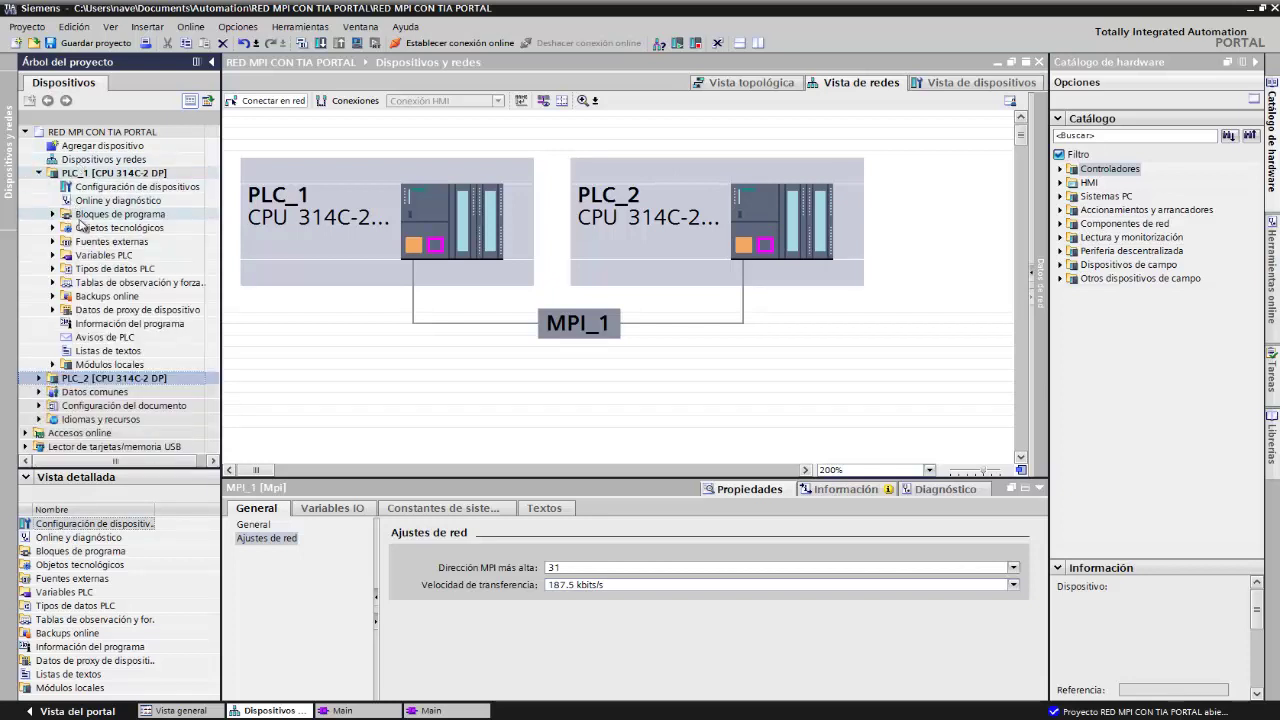
left_click(52, 215)
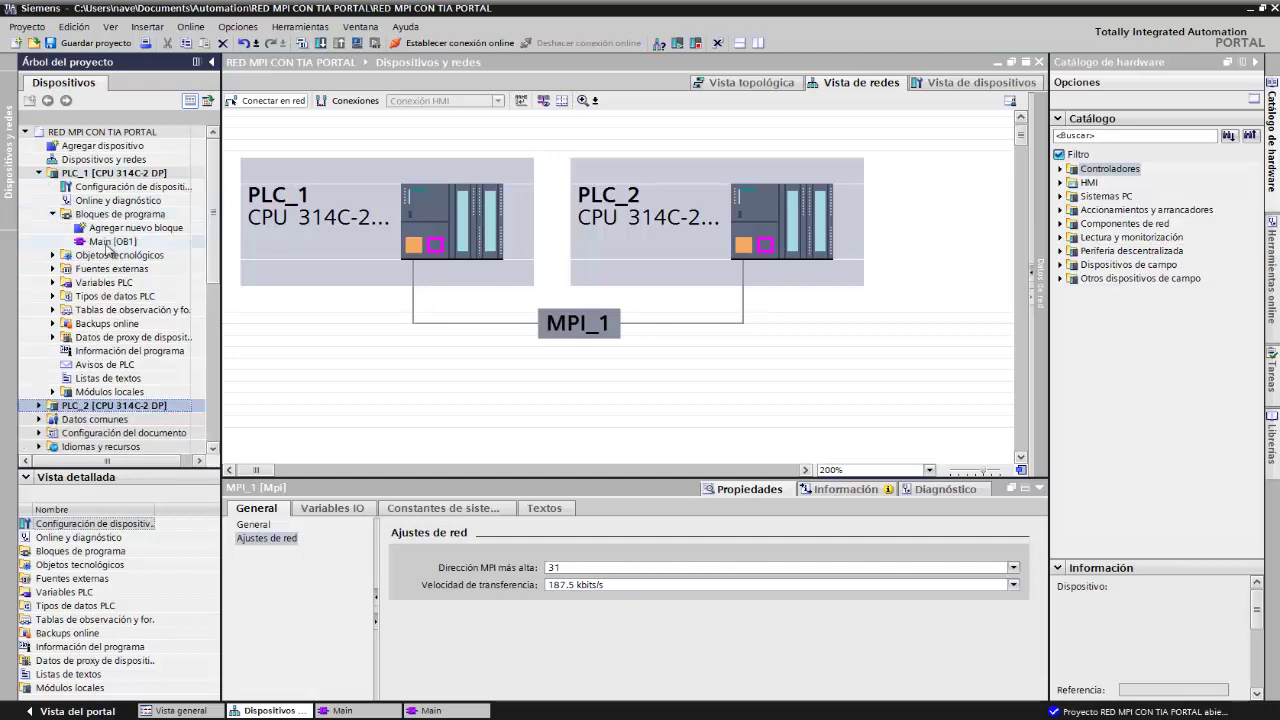
double_click(108, 242)
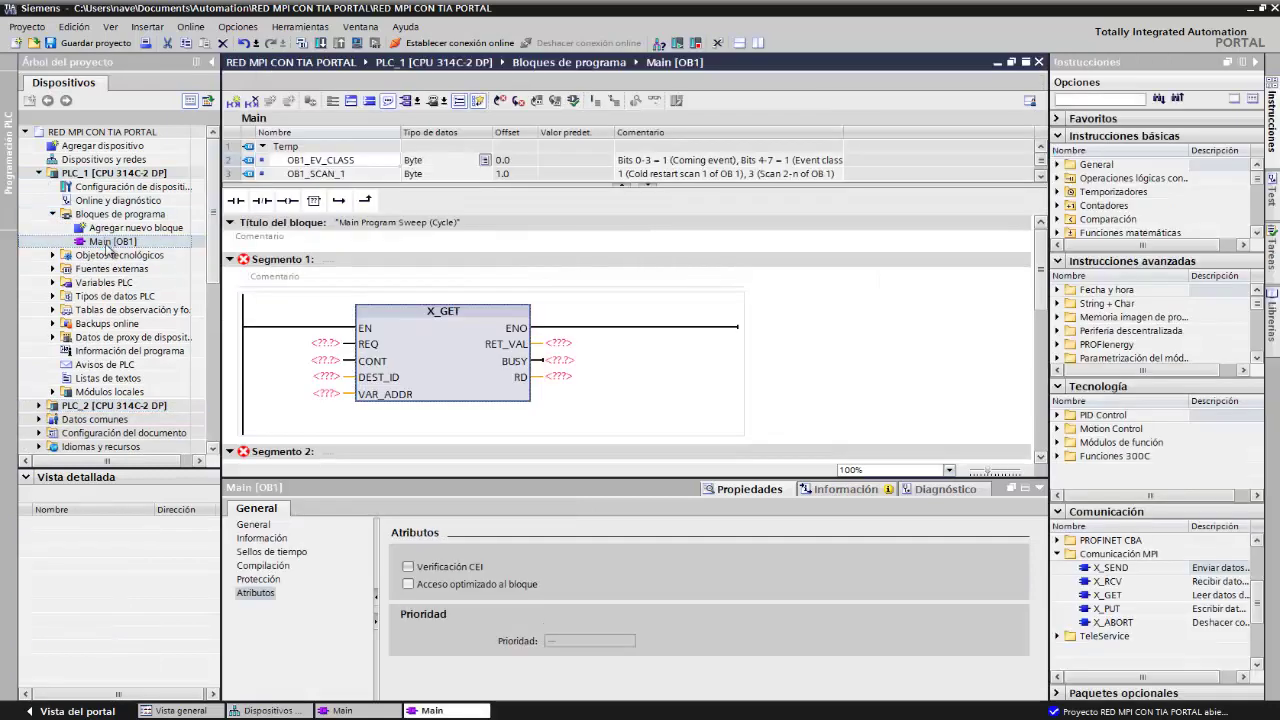
left_click(1040, 488)
Inspect the X_PUT and X_GET blocks in the program and locate both instructions in the MPI communication folder
left_click(468, 518)
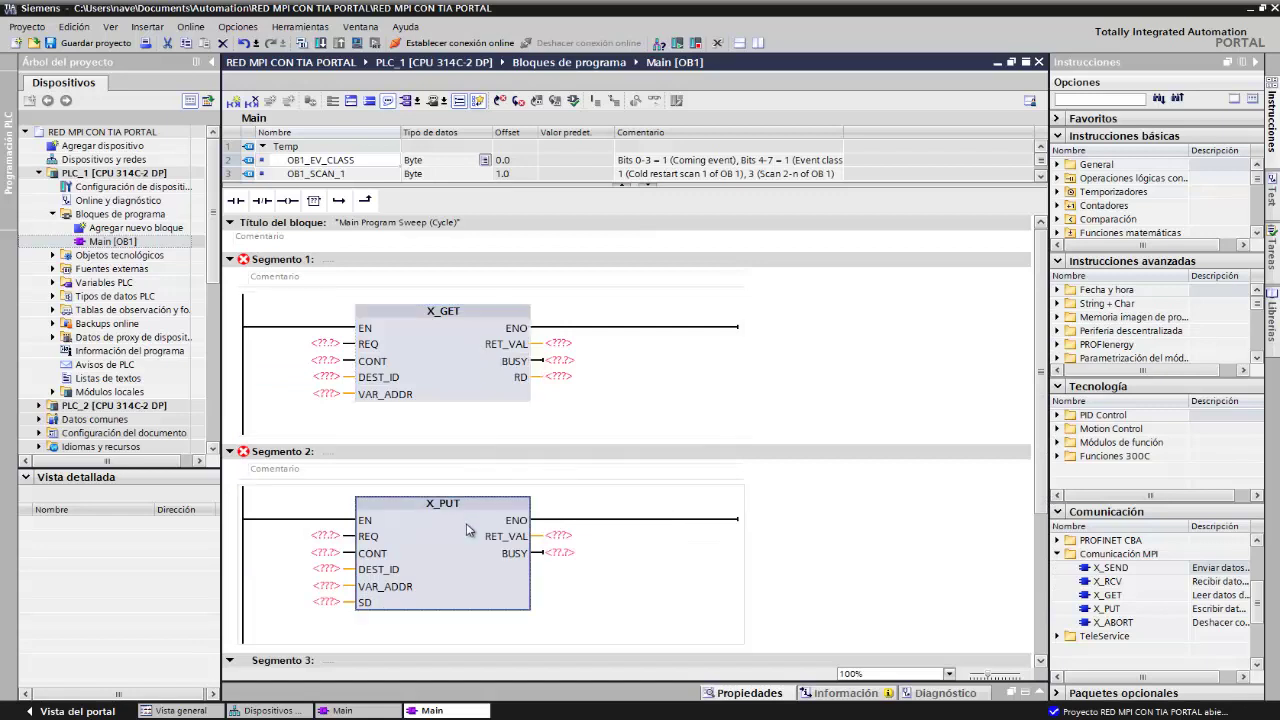
left_click(463, 348)
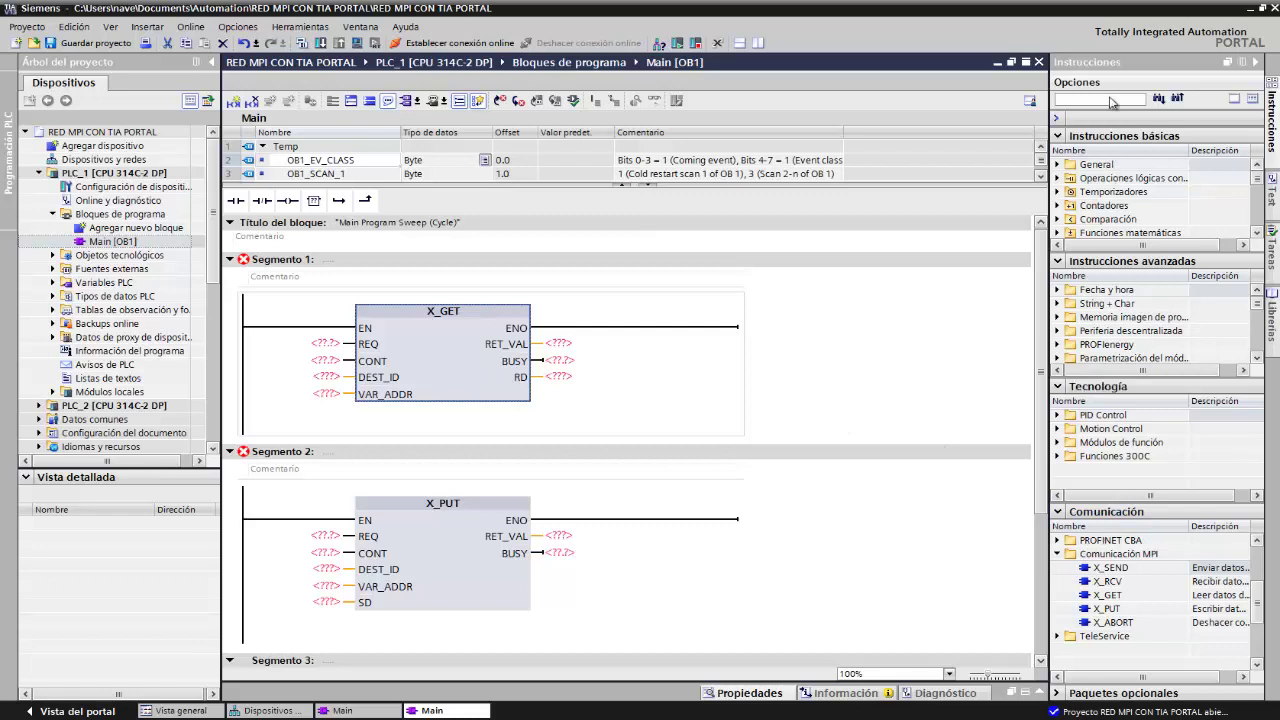
left_click(1060, 556)
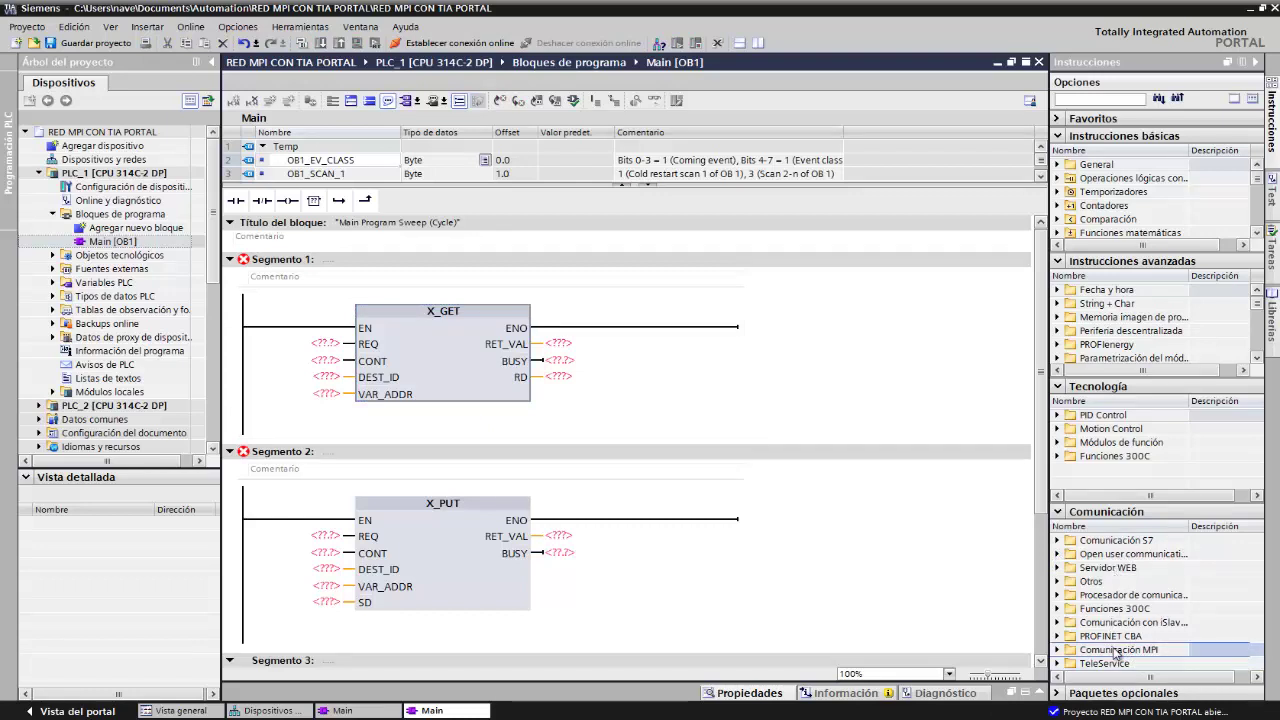
double_click(1116, 654)
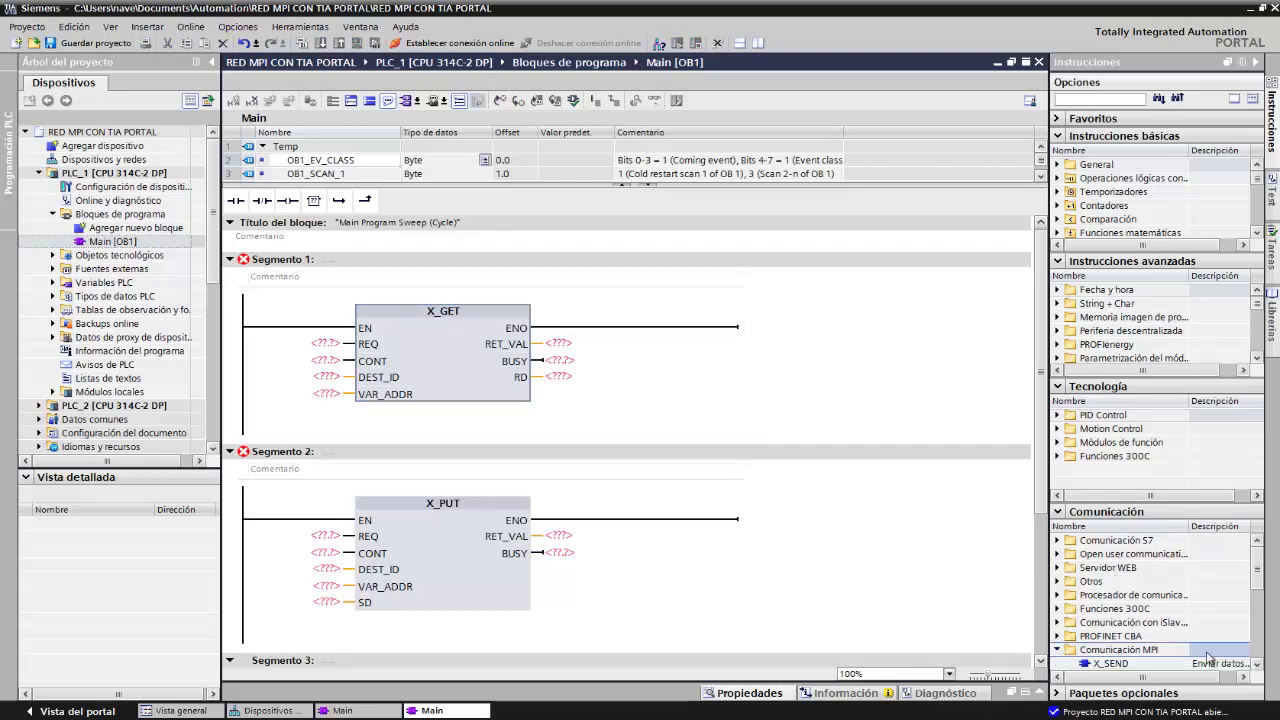
left_click_drag(1257, 570, 1257, 612)
left_click(1108, 595)
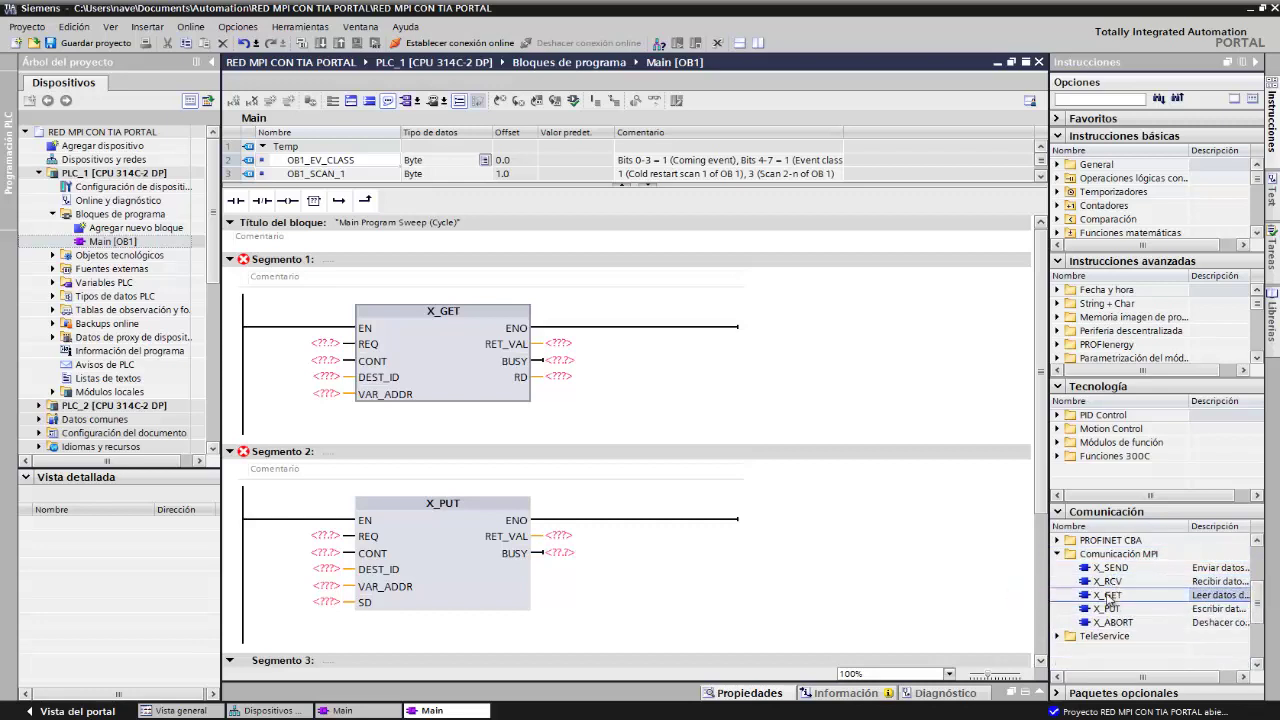
left_click(1106, 609)
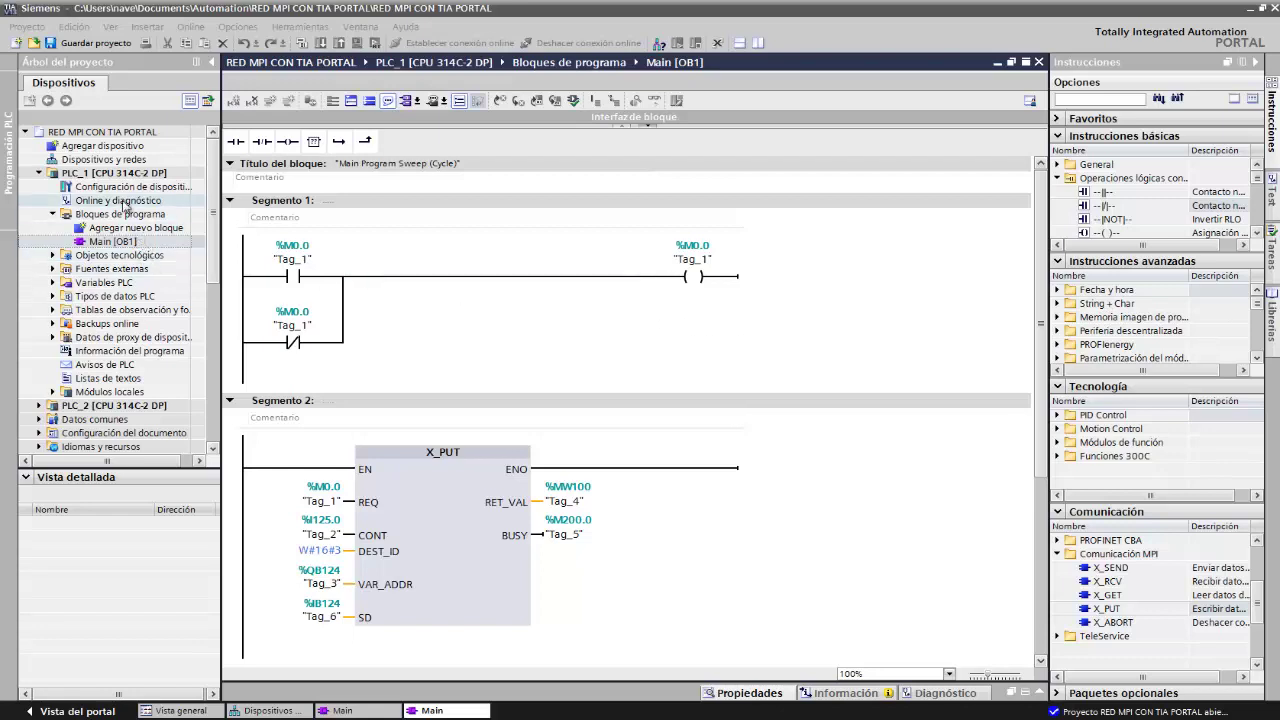
Examine the Tag_1 (M0.0) logic in segment 1 and the parameters of the X_PUT and X_GET blocks in segments 2 and 3
left_click(476, 337)
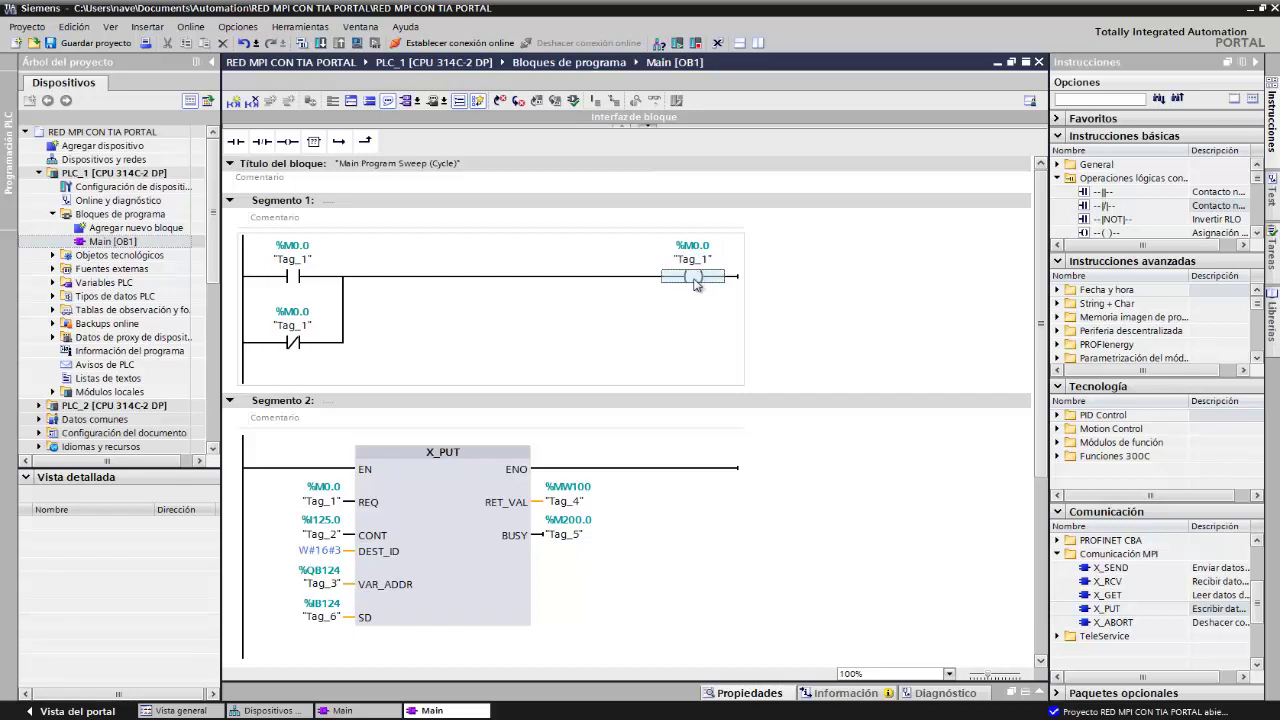
left_click(820, 357)
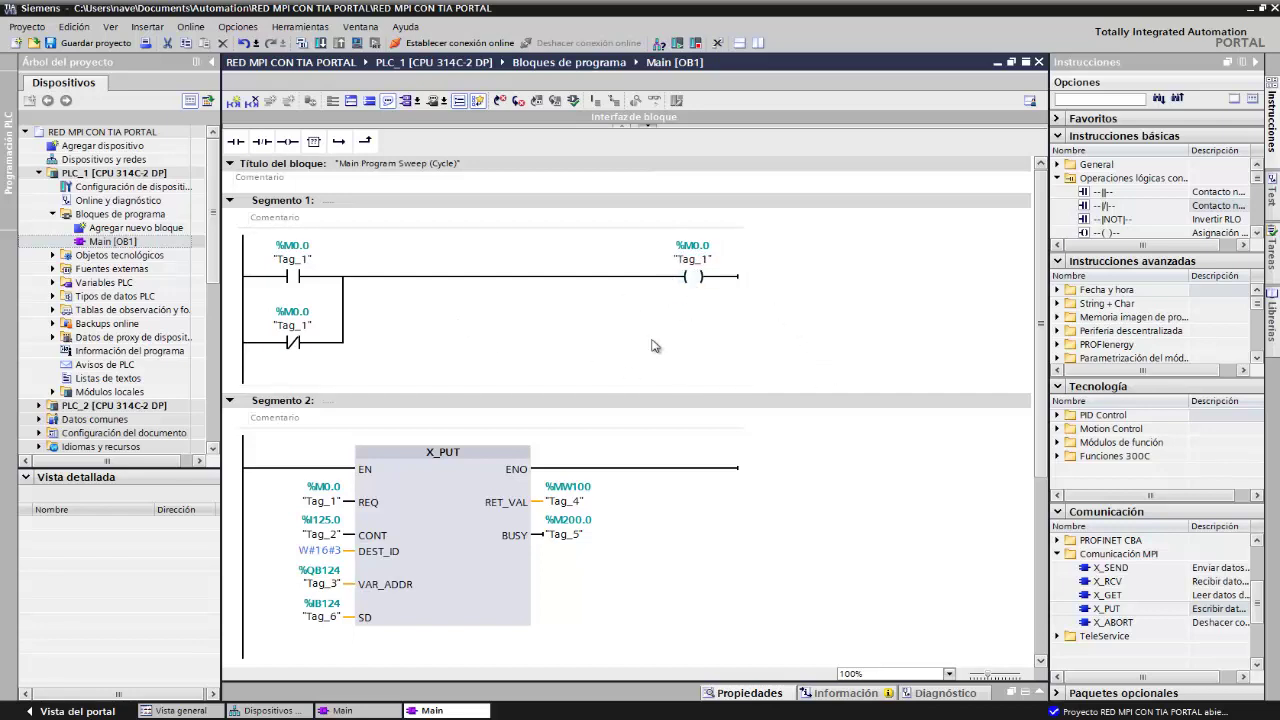
scroll(667, 333, "down", 3)
left_click(443, 335)
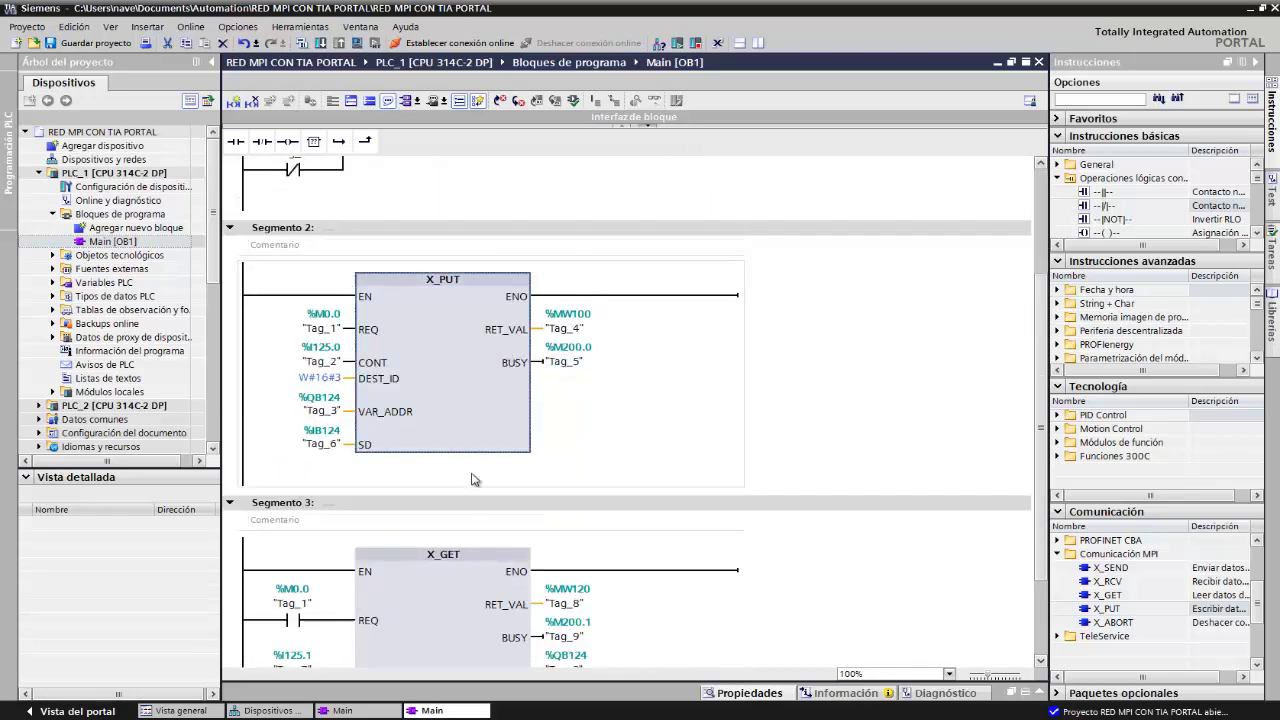
left_click(461, 566)
scroll(745, 388, "down", 1)
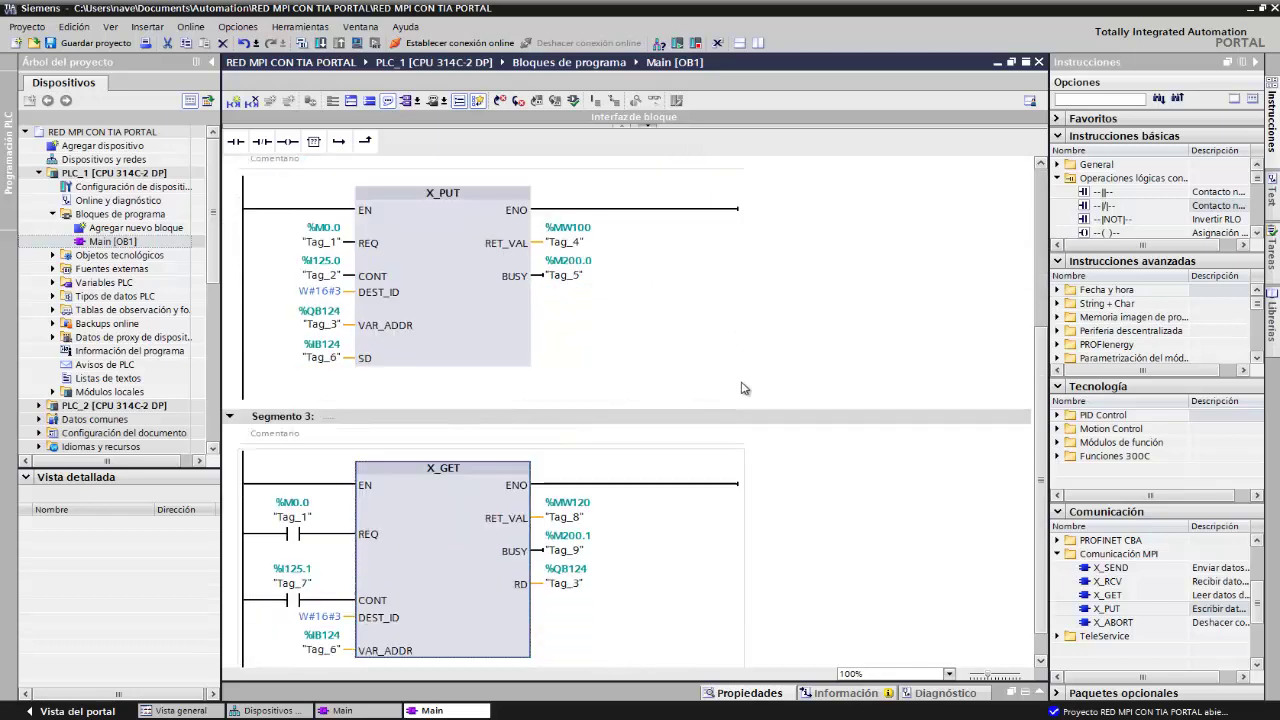